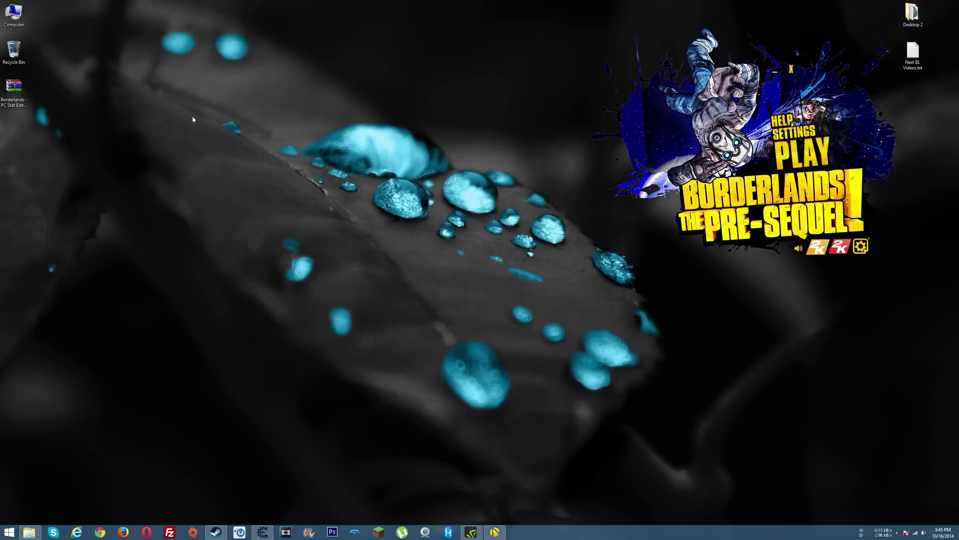
Step: Extract the PC Stat Editor zip into the 'Borderlands - PC Stat Editor' folder
{"action": "left_click", "coordinate": [27, 89]}
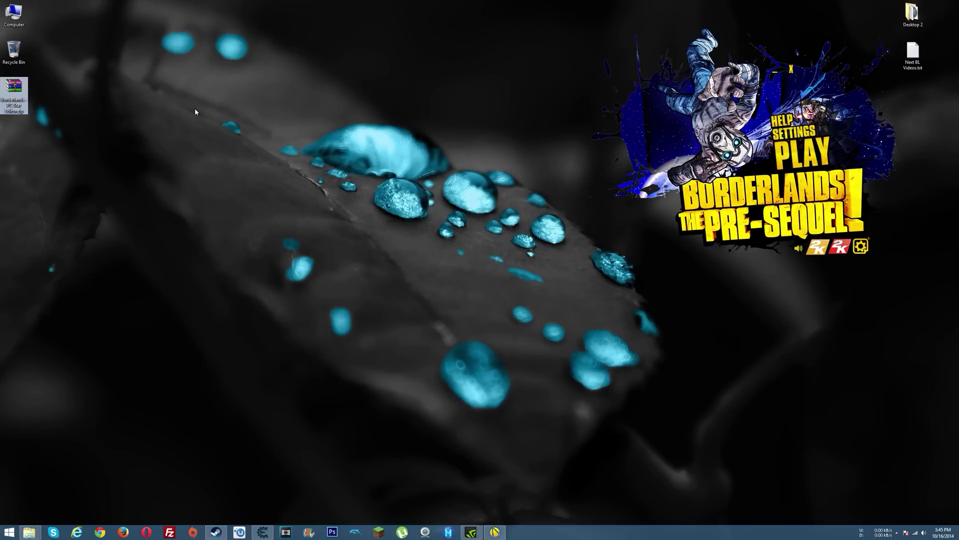
{"action": "right_click", "coordinate": [15, 88]}
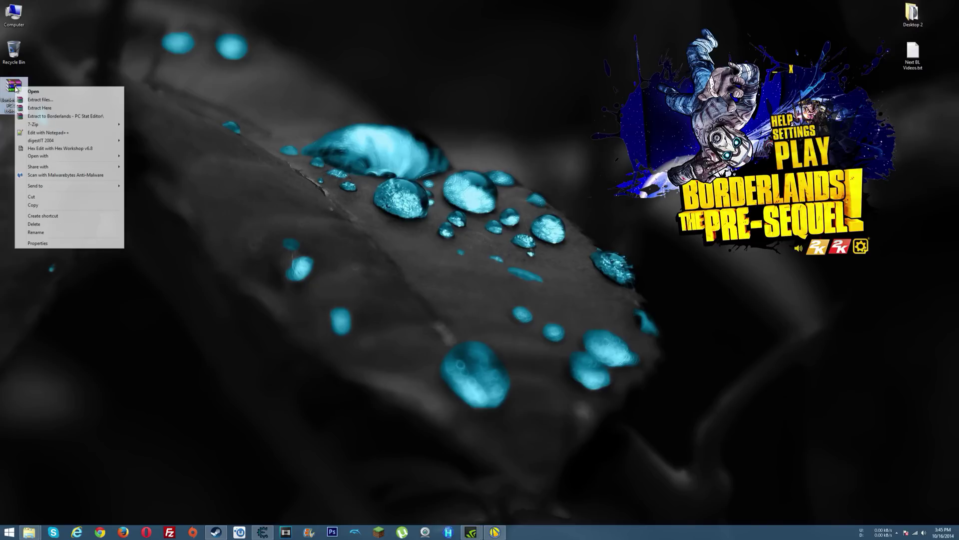
{"action": "left_click", "coordinate": [70, 120]}
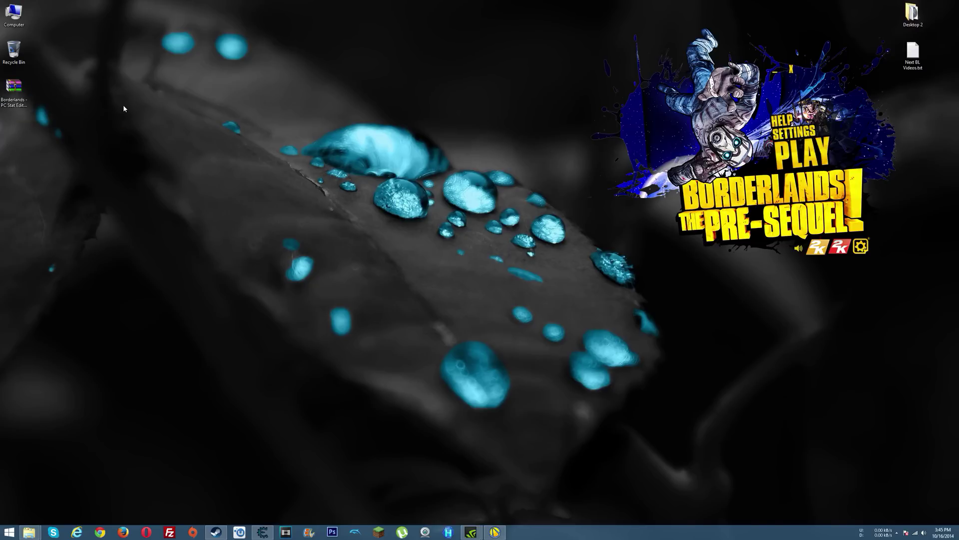
Step: Launch 'Borderlands 2 - Profile Editor.exe' from the extracted folder and position its window
{"action": "double_click", "coordinate": [15, 126]}
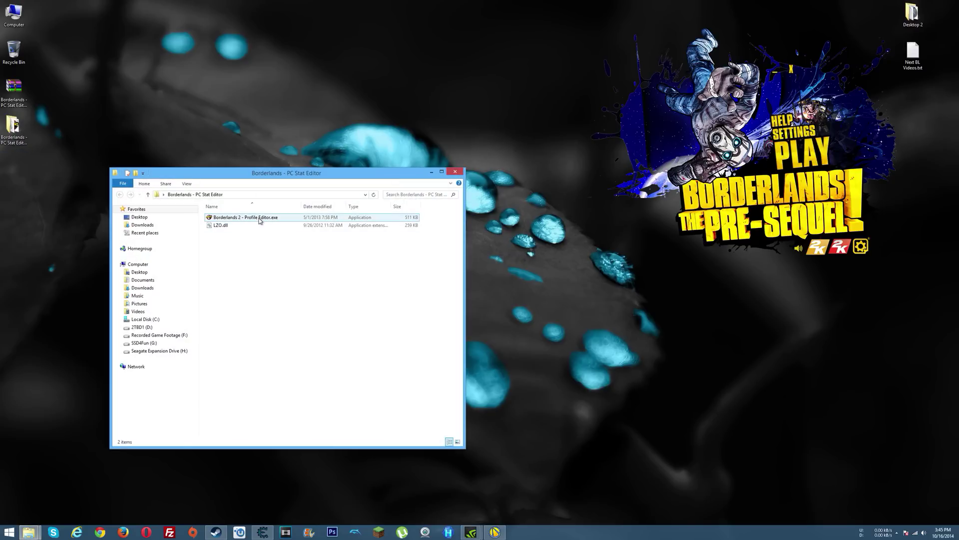
{"action": "left_click", "coordinate": [260, 220]}
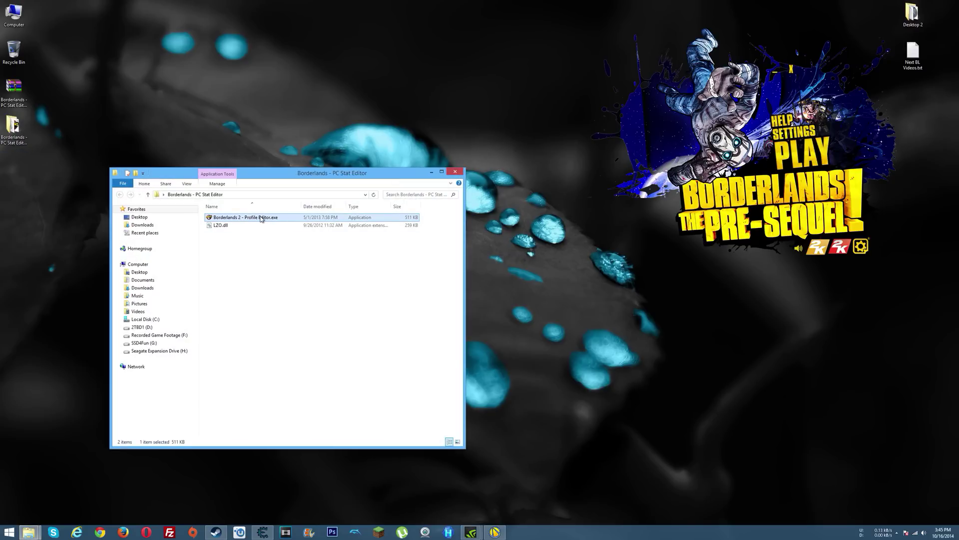
{"action": "double_click", "coordinate": [227, 219]}
{"action": "mouse_move", "coordinate": [99, 37]}
{"action": "left_mouse_down"}
{"action": "mouse_move", "coordinate": [283, 120]}
{"action": "mouse_move", "coordinate": [382, 250]}
{"action": "left_mouse_up"}
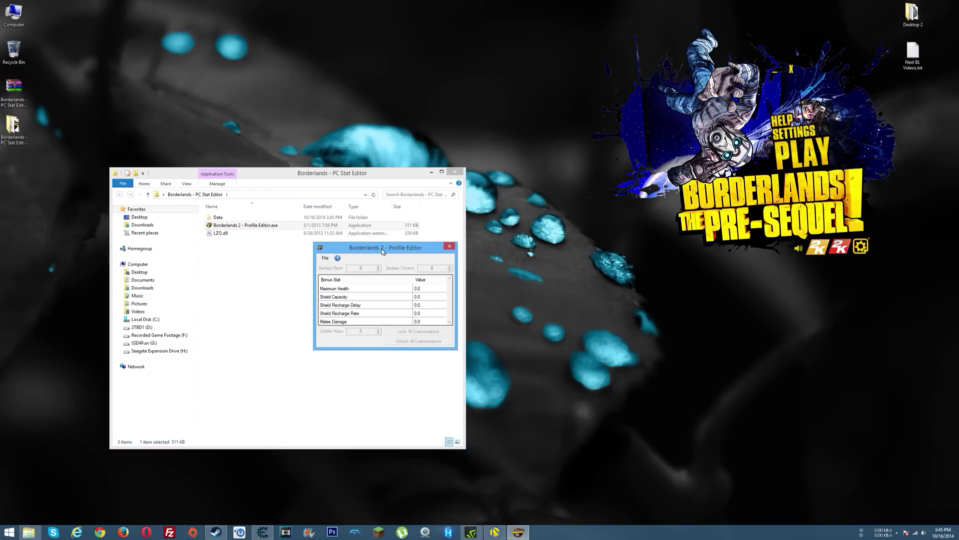
{"action": "left_click", "coordinate": [326, 259]}
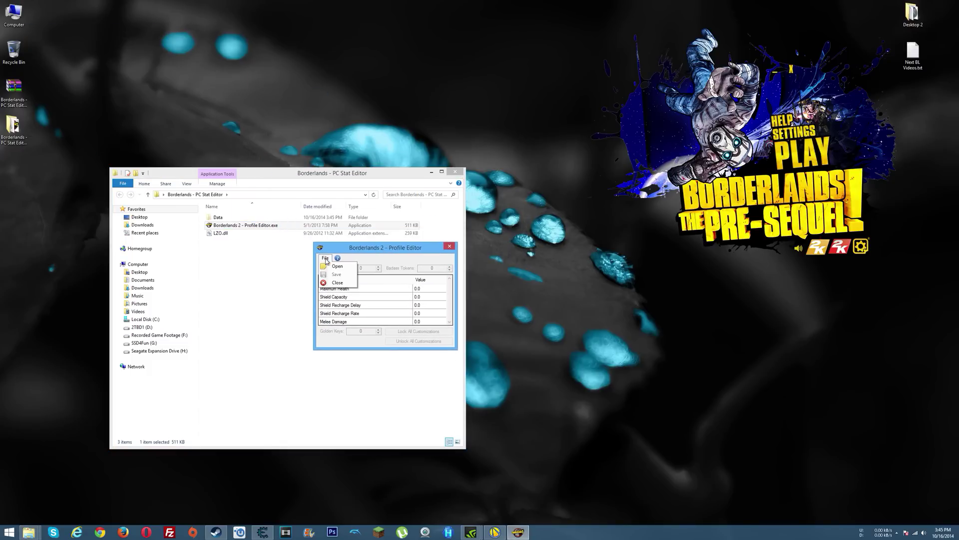
Step: Open profile.bin from the Pre-Sequel SaveData folder in the Profile Editor
{"action": "left_click", "coordinate": [337, 266]}
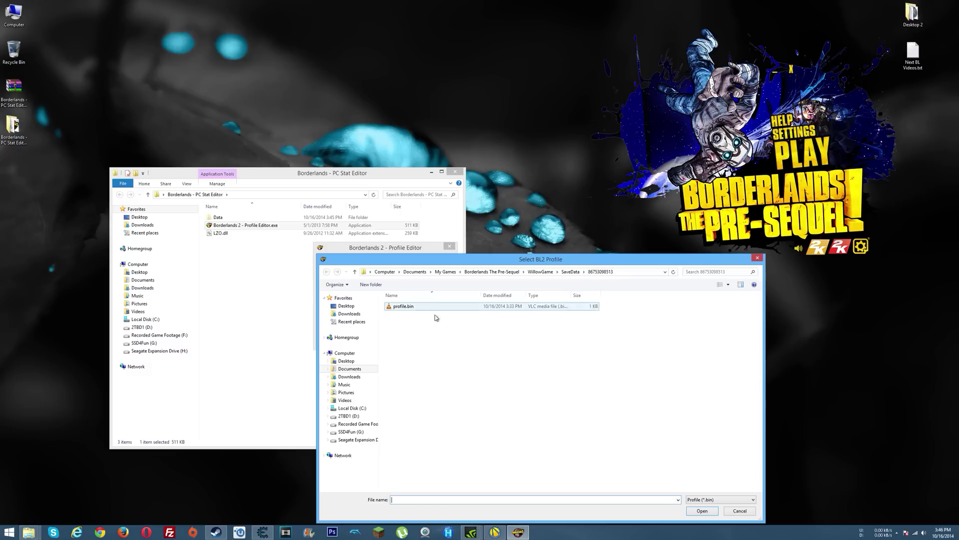
{"action": "double_click", "coordinate": [404, 307]}
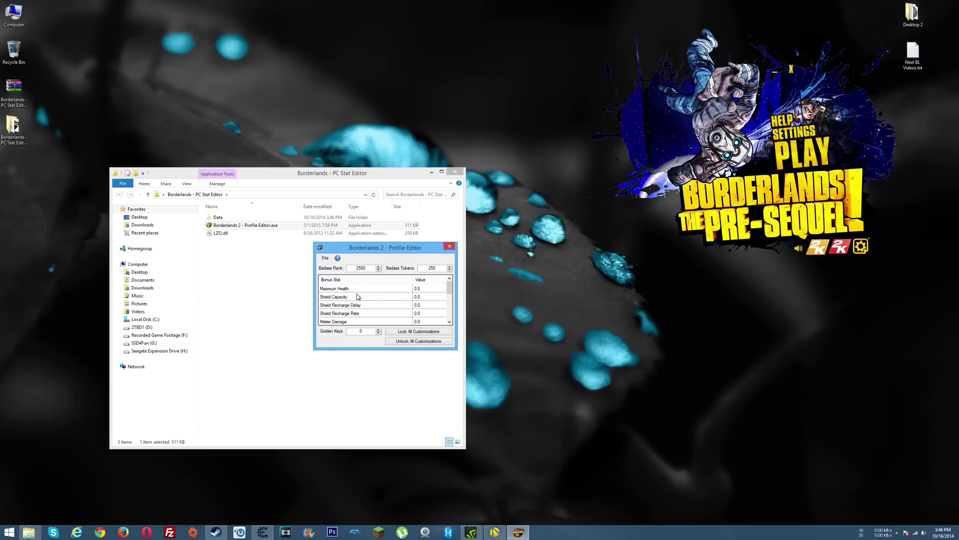
Step: Change Badass Rank to 2500 and Badass Tokens to 255, save, and confirm the message
{"action": "left_click_drag", "start_coordinate": [370, 267], "coordinate": [325, 267]}
{"action": "type", "text": "2500"}
{"action": "left_click_drag", "start_coordinate": [442, 268], "coordinate": [405, 264]}
{"action": "type", "text": "255"}
{"action": "left_click", "coordinate": [326, 258]}
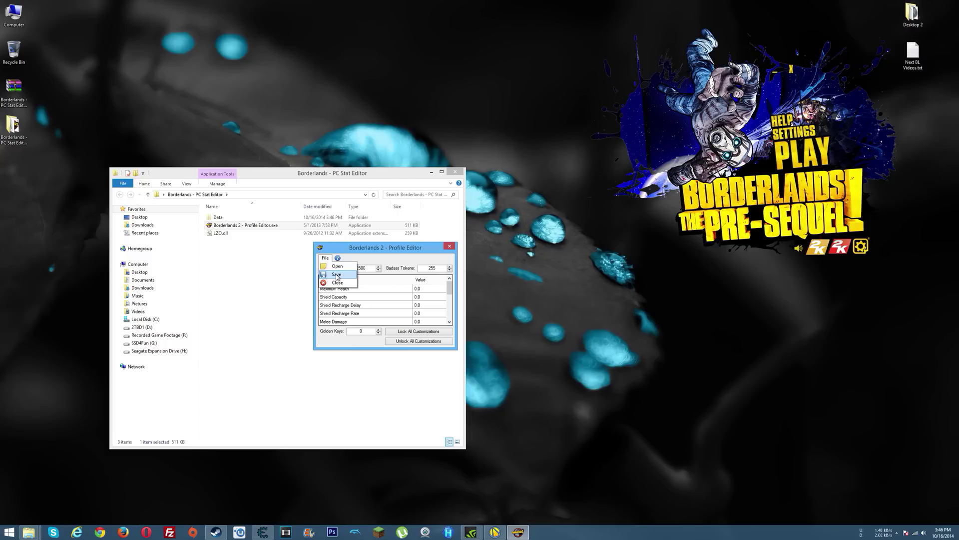
{"action": "left_click", "coordinate": [337, 274]}
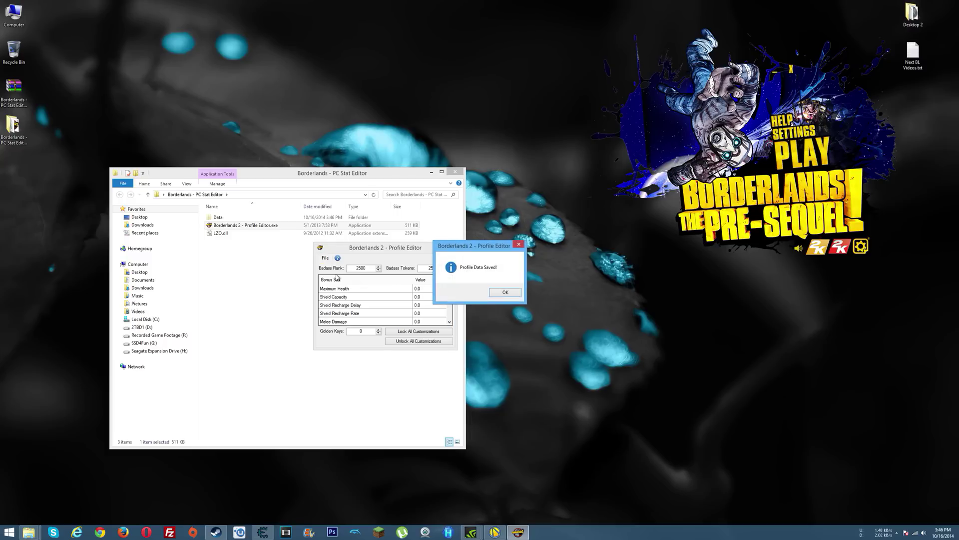
{"action": "left_click", "coordinate": [504, 292]}
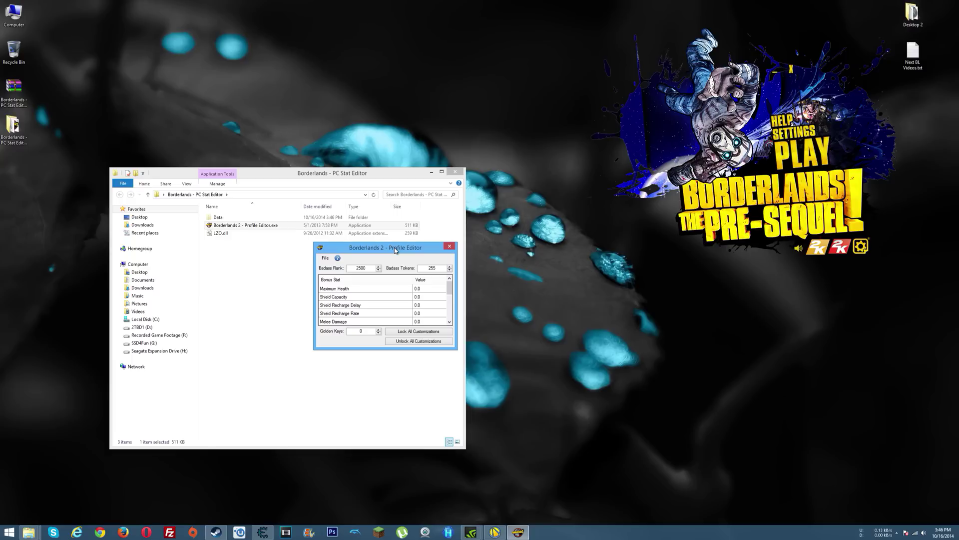
{"action": "left_click", "coordinate": [370, 269]}
{"action": "left_click_drag", "start_coordinate": [424, 250], "coordinate": [424, 247]}
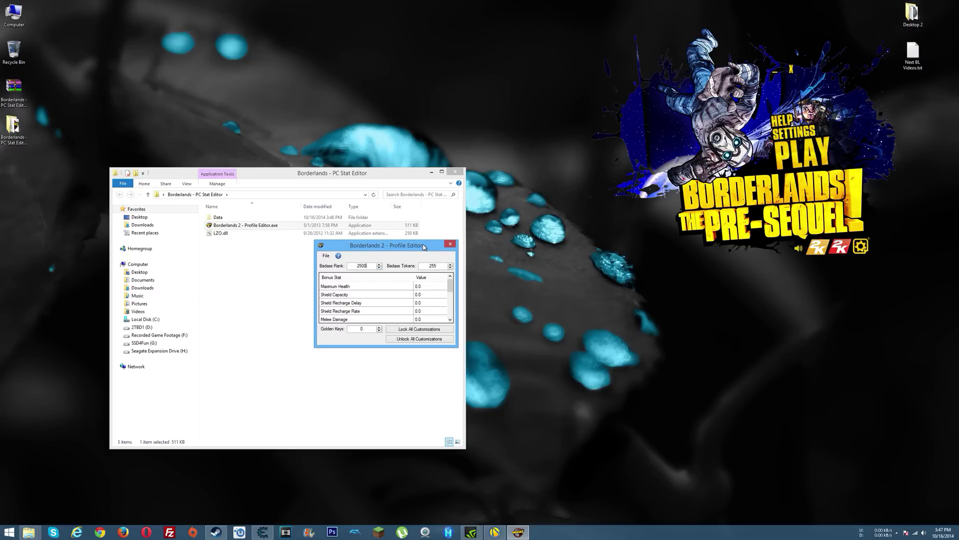